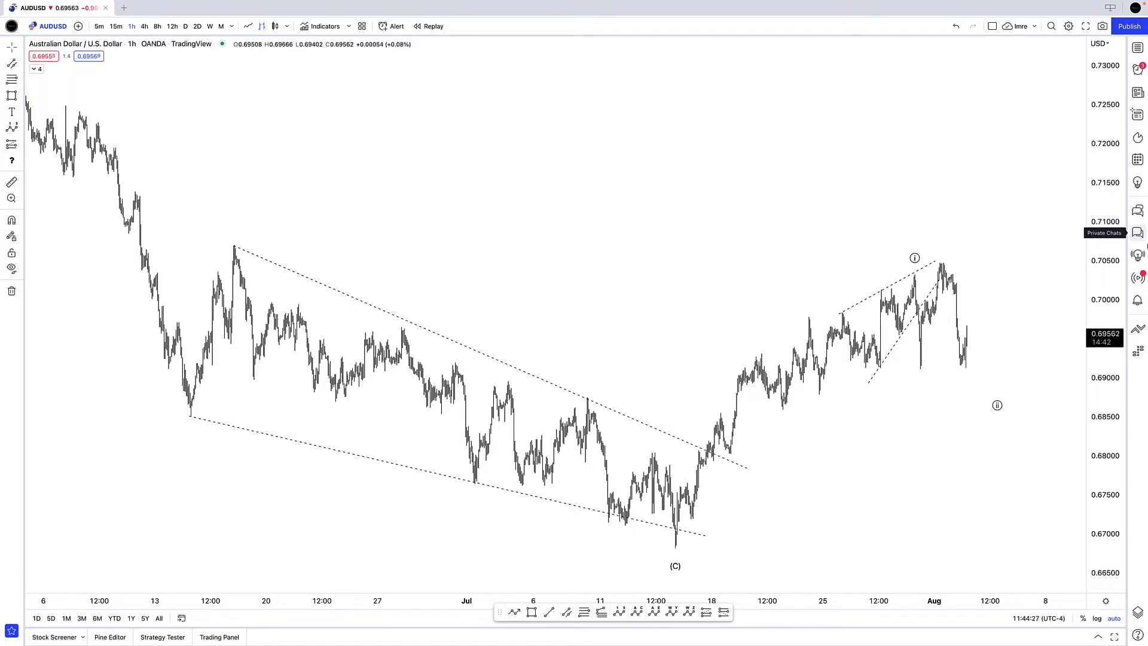
# - Try twice to start a multi-point path from the wave (C) low toward the wave (i) high, cancelling both
pyautogui.scroll(2, 927, 233)
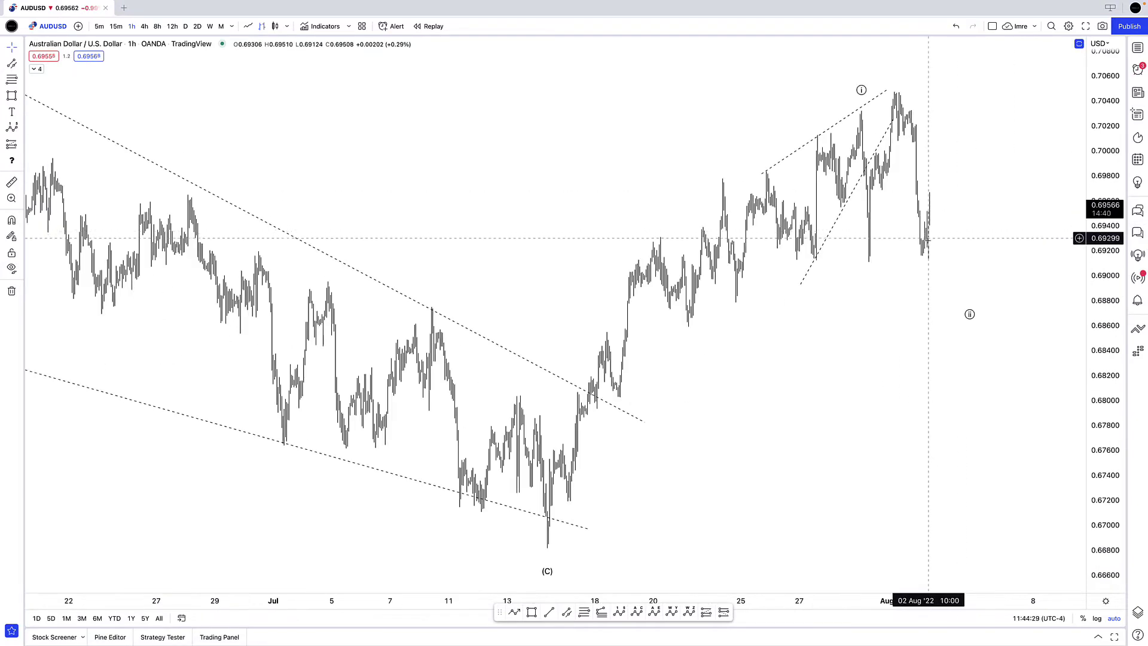
pyautogui.hscroll(3, 705, 310)
pyautogui.click(514, 612)
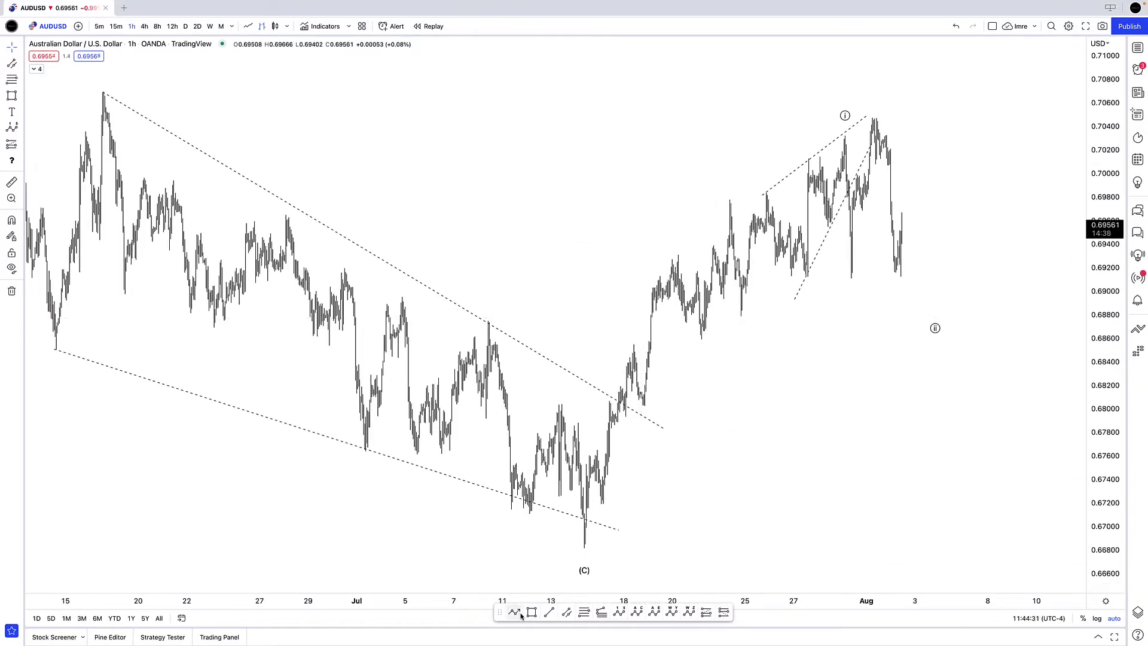
pyautogui.click(565, 528)
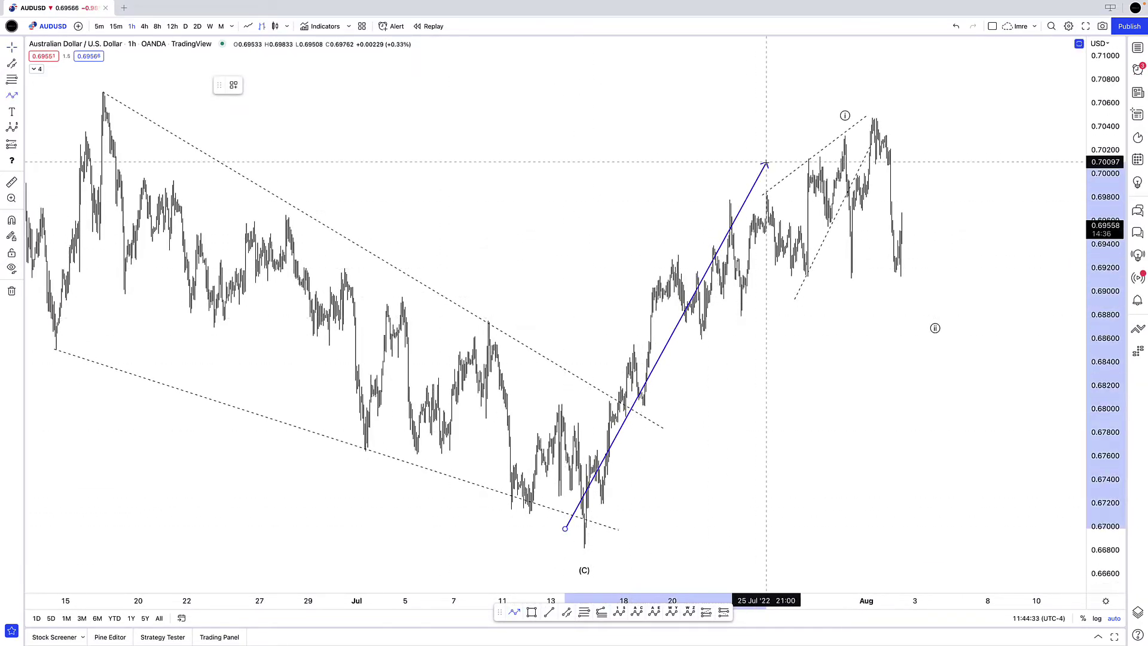
pyautogui.press('Escape')
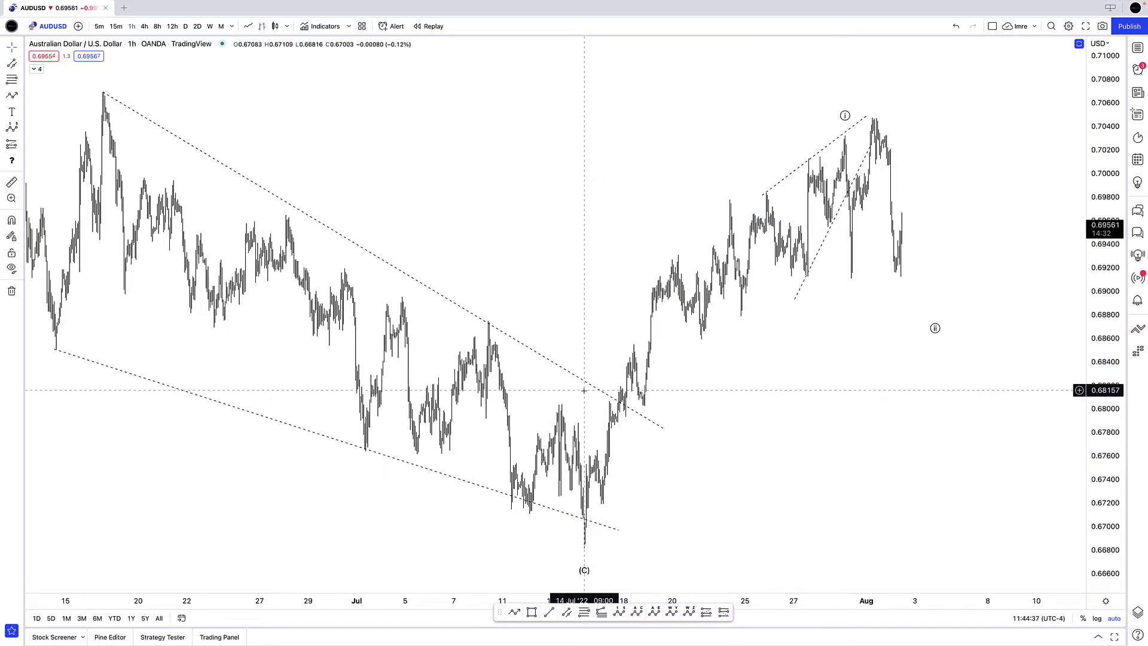
pyautogui.click(514, 612)
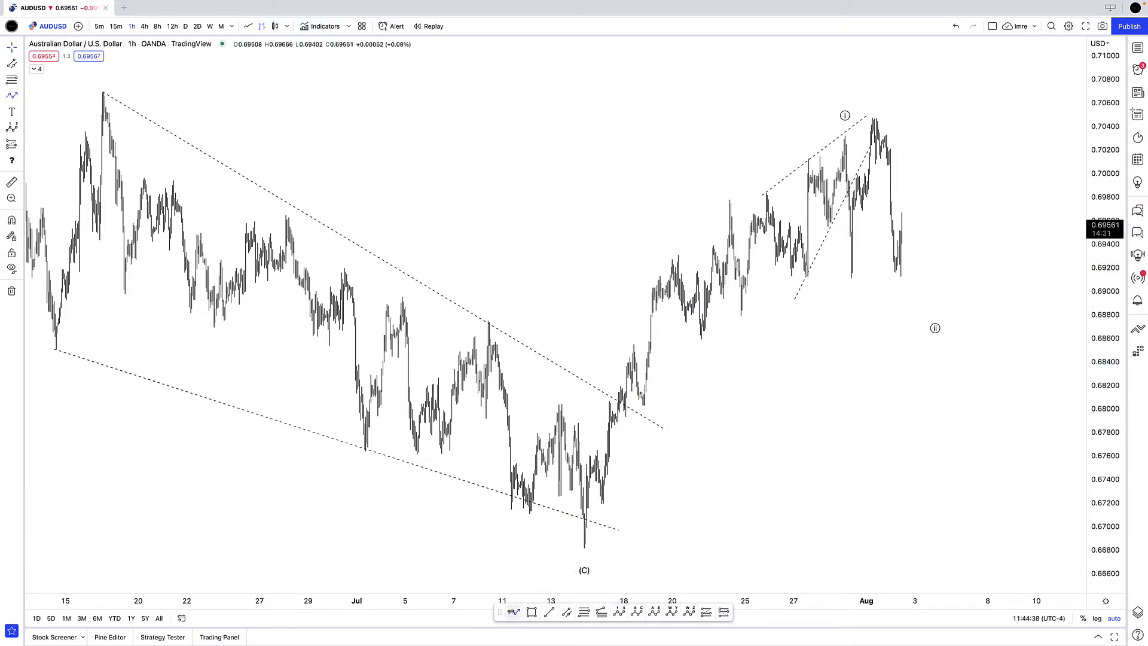
pyautogui.click(590, 515)
pyautogui.click(836, 147)
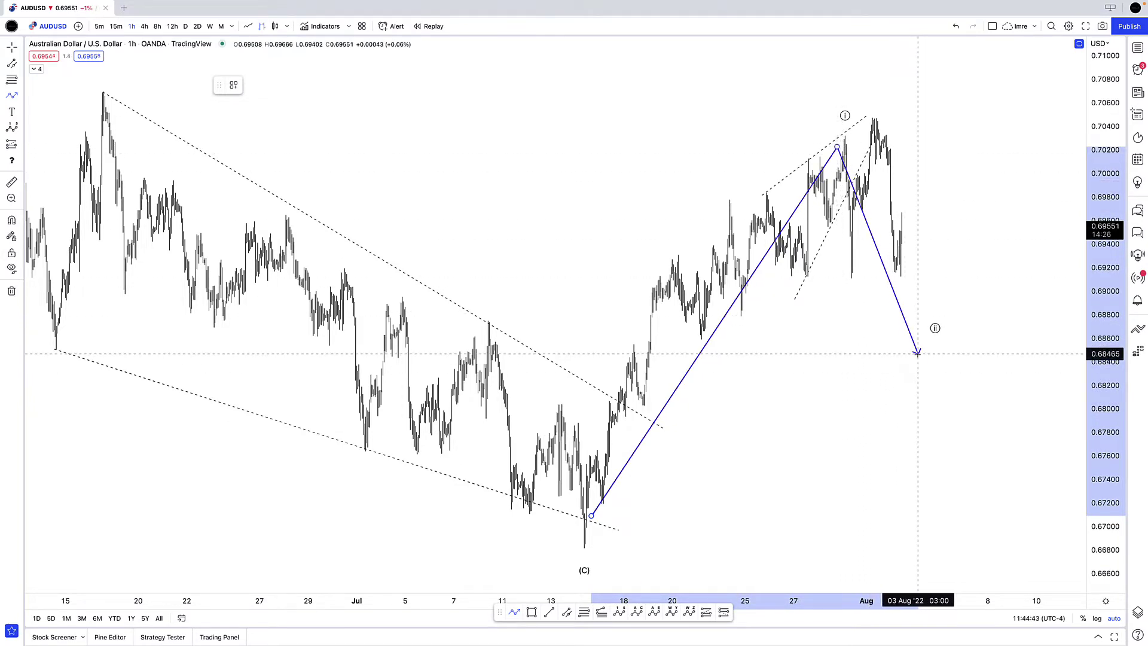
pyautogui.press('Escape')
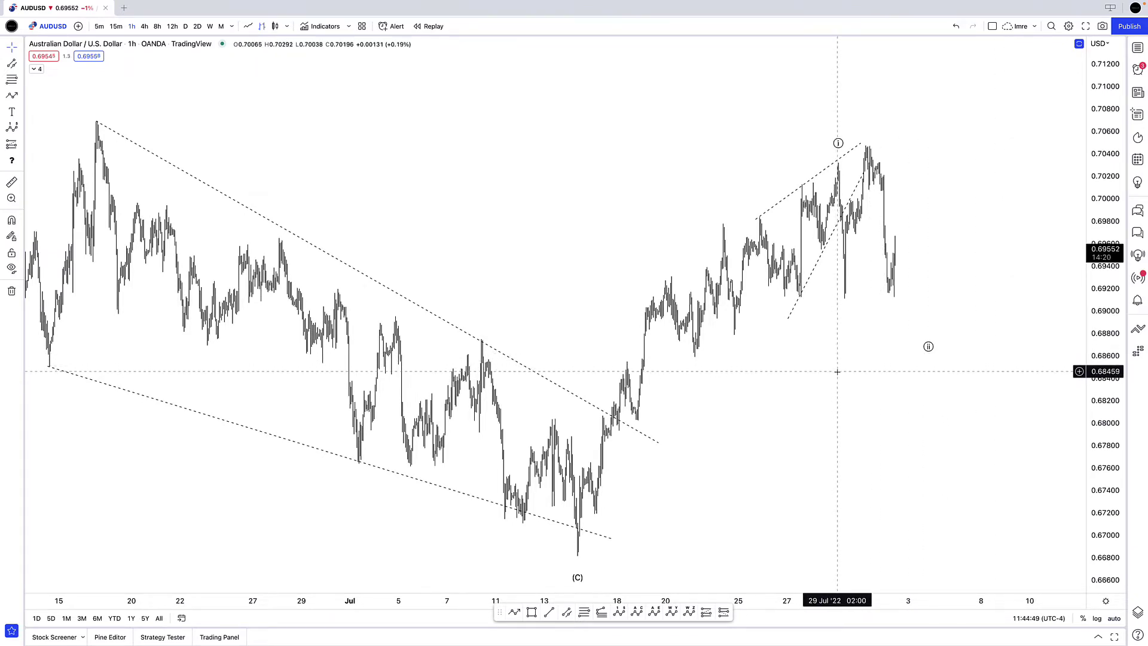
# - Draw a blue wave path from the wave (i) top through the dip and peak toward (ii), then delete it
pyautogui.scroll(2, 835, 370)
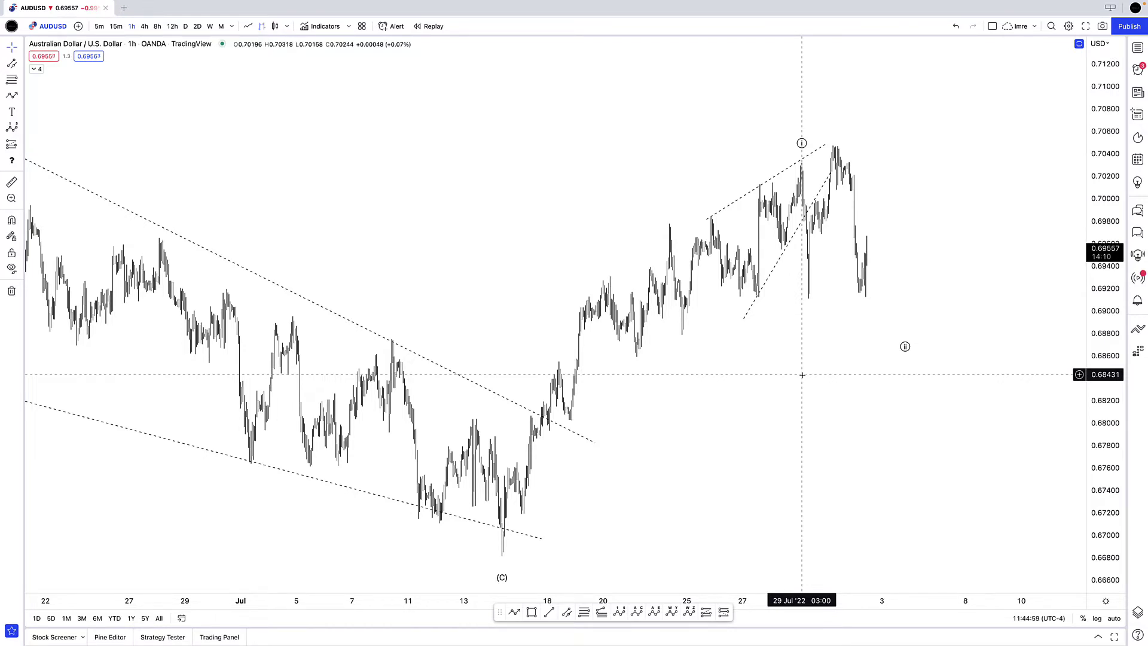
pyautogui.scroll(2, 802, 375)
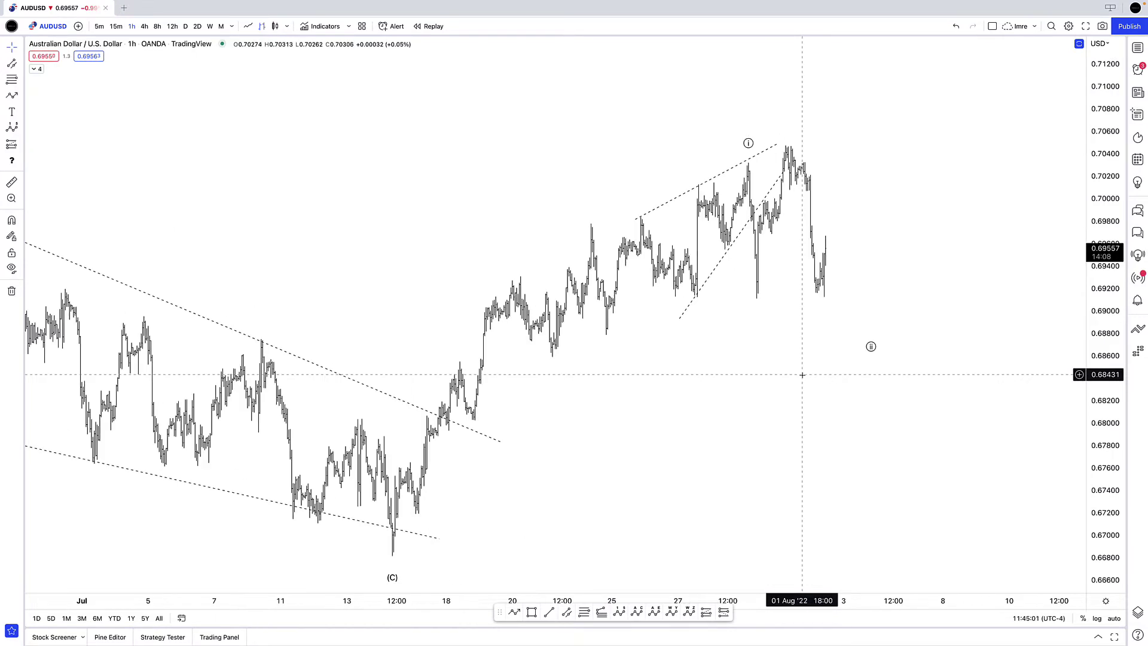
pyautogui.click(740, 171)
pyautogui.click(758, 298)
pyautogui.click(792, 149)
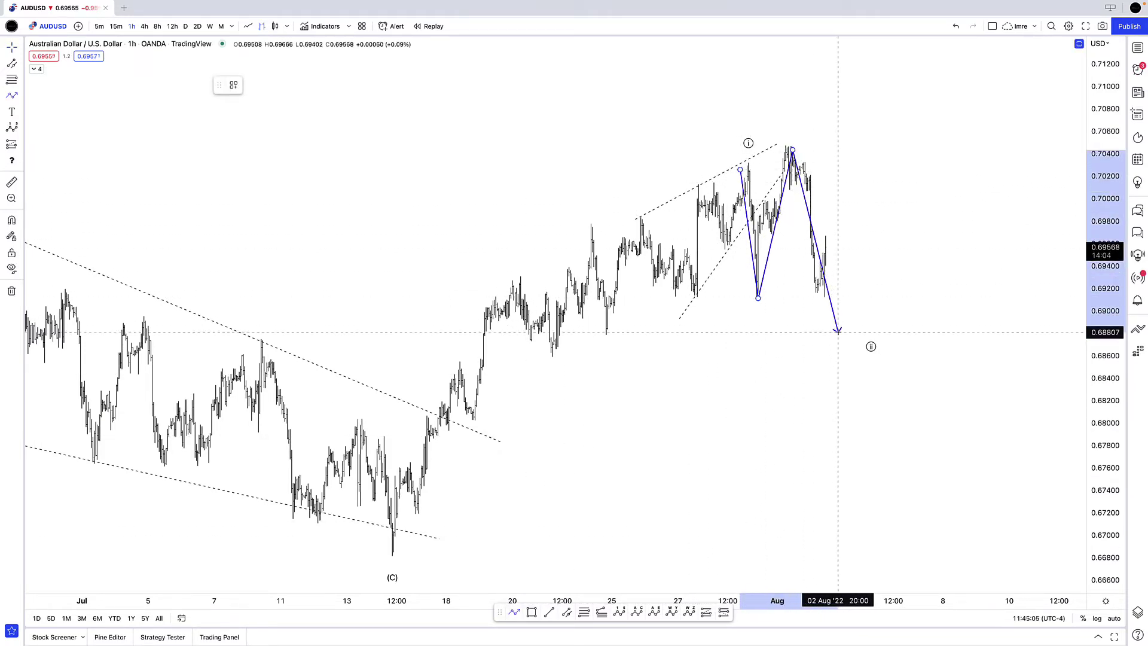
pyautogui.doubleClick(849, 364)
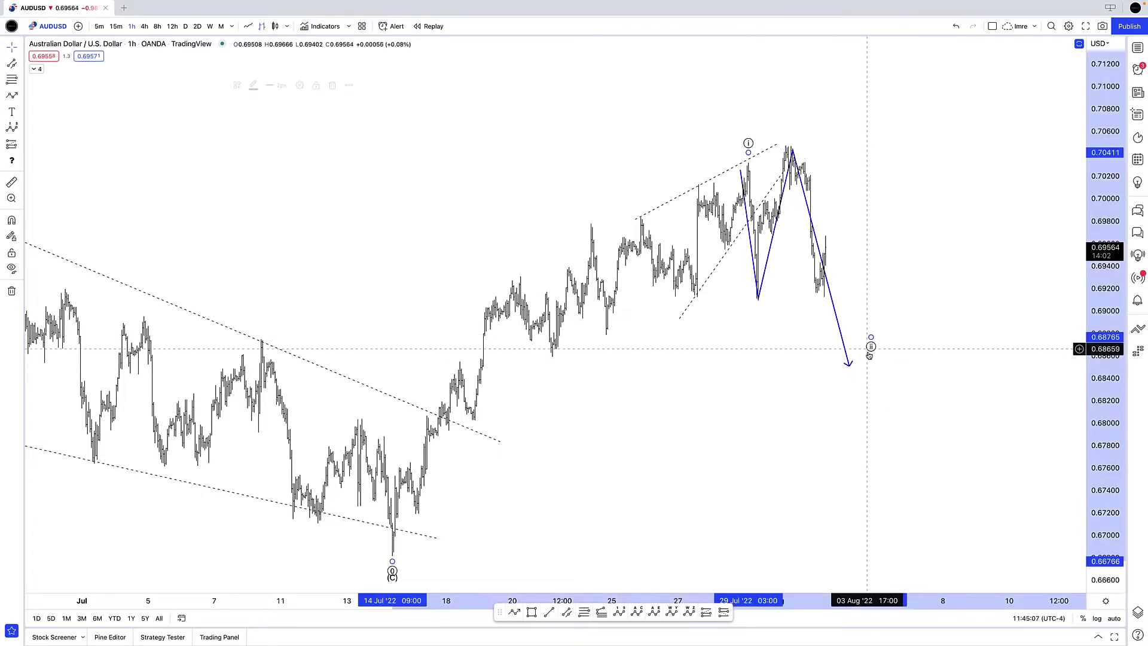
pyautogui.click(845, 355)
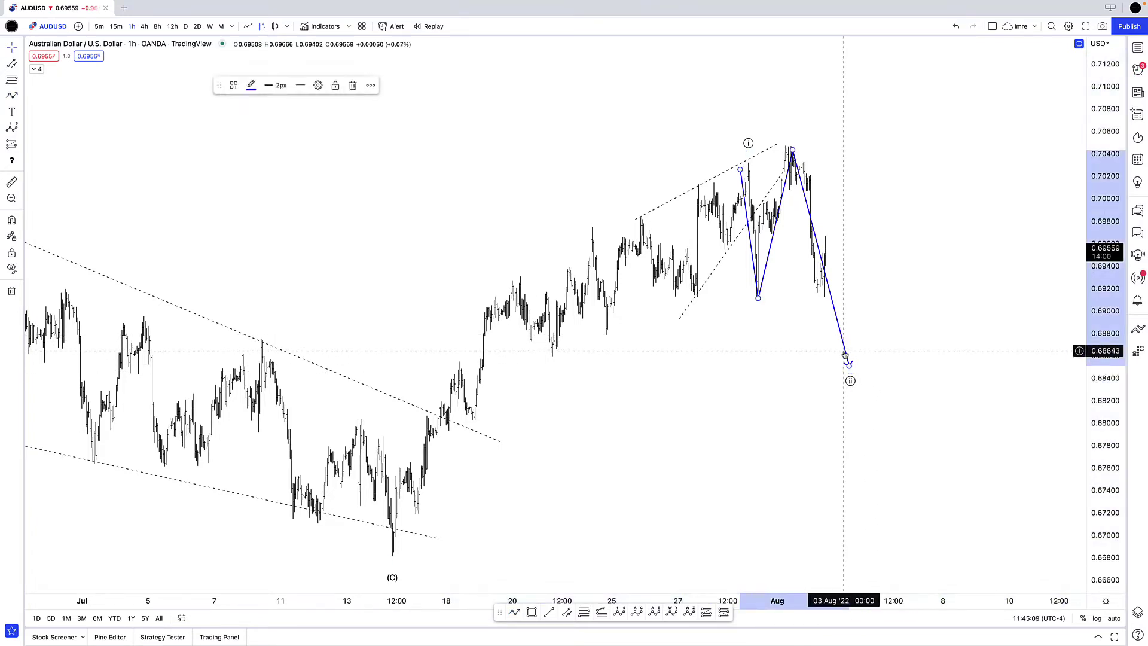
pyautogui.press('Delete')
# - Draw a Fibonacci retracement from the wave (C) low to the wave (i) high
pyautogui.scroll(2, 860, 277)
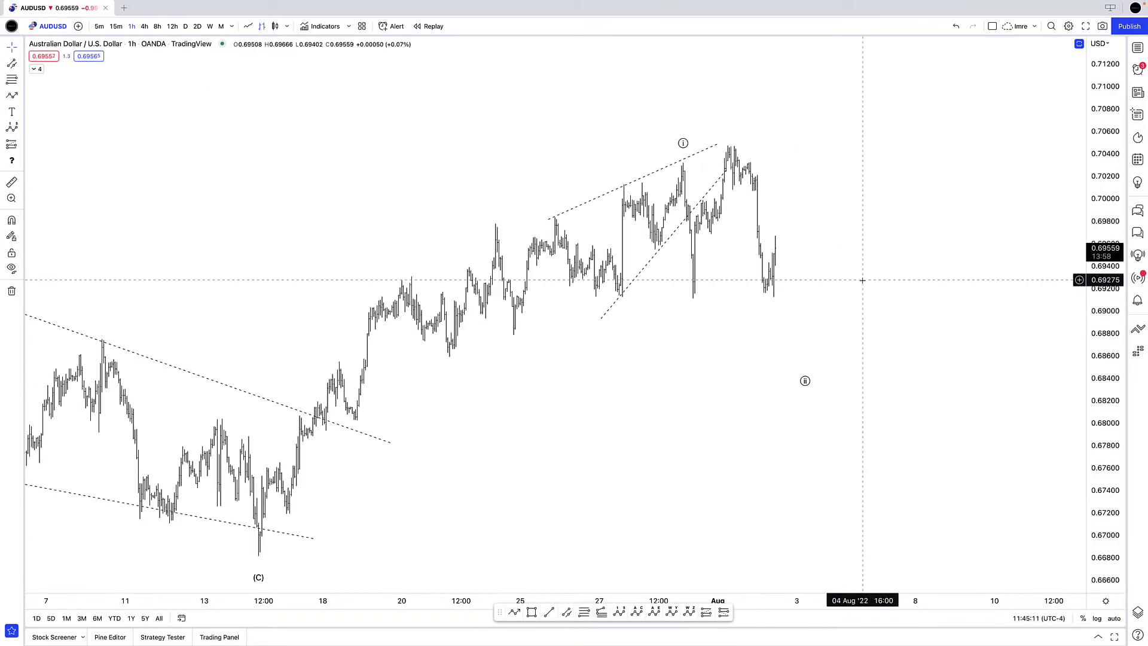
pyautogui.scroll(-3, 804, 310)
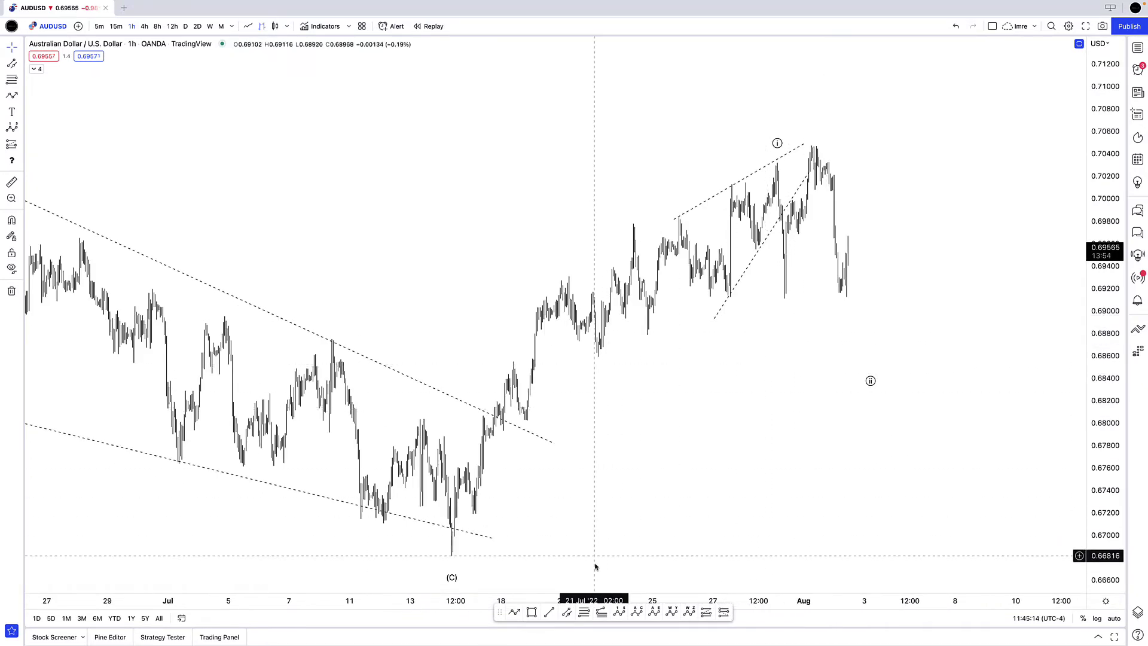
pyautogui.click(584, 611)
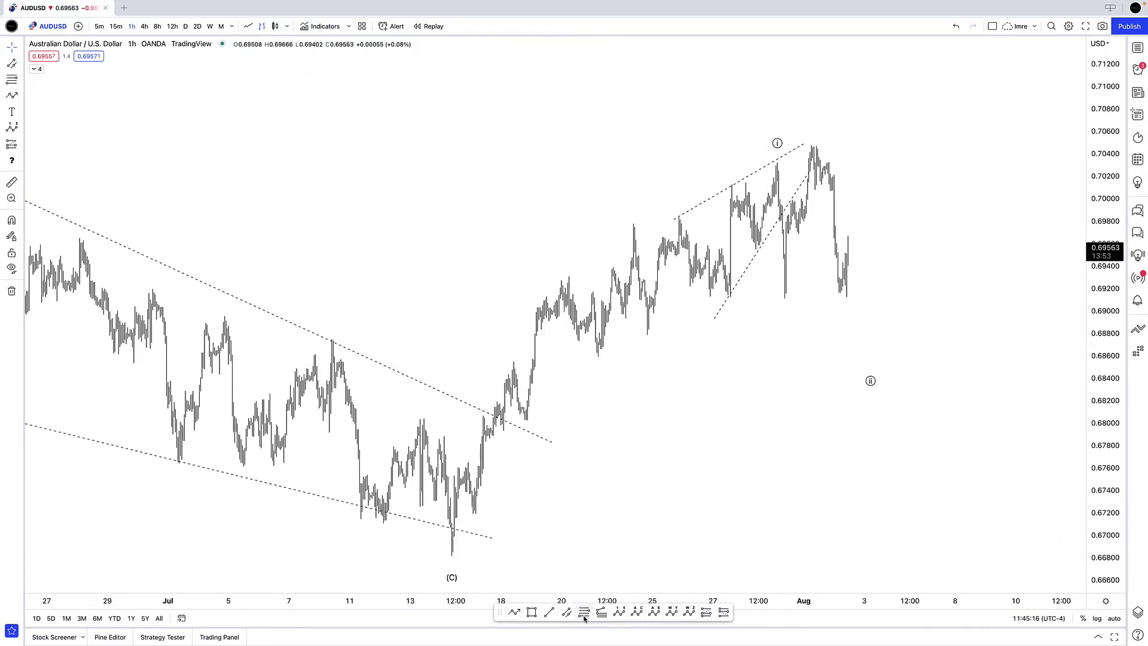
pyautogui.click(422, 553)
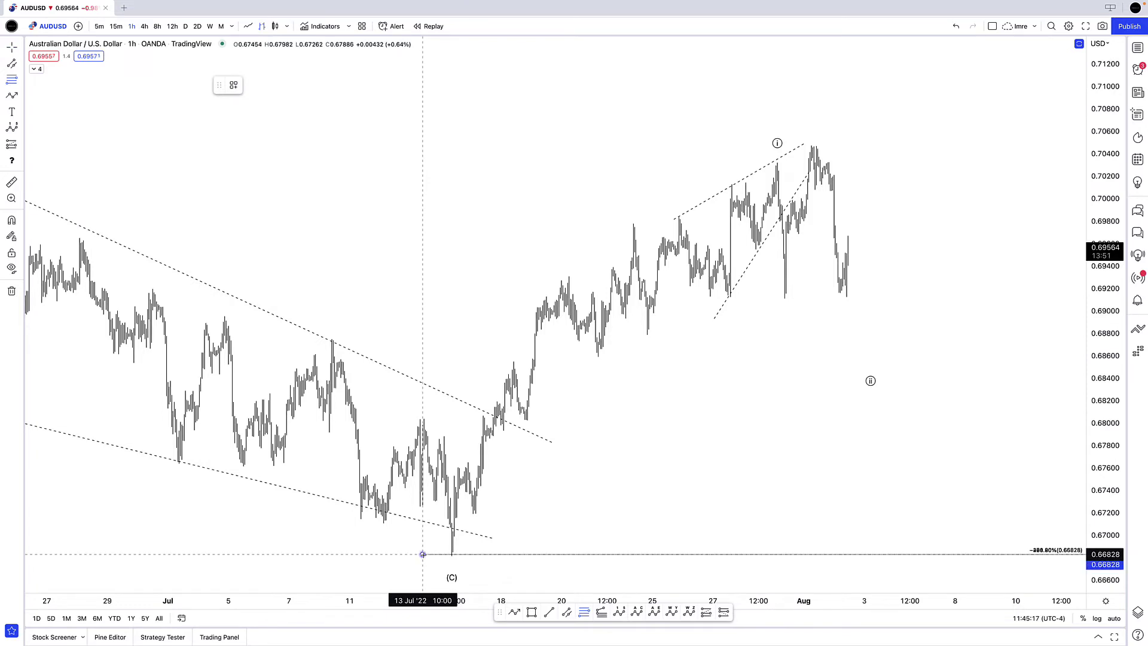
pyautogui.click(690, 157)
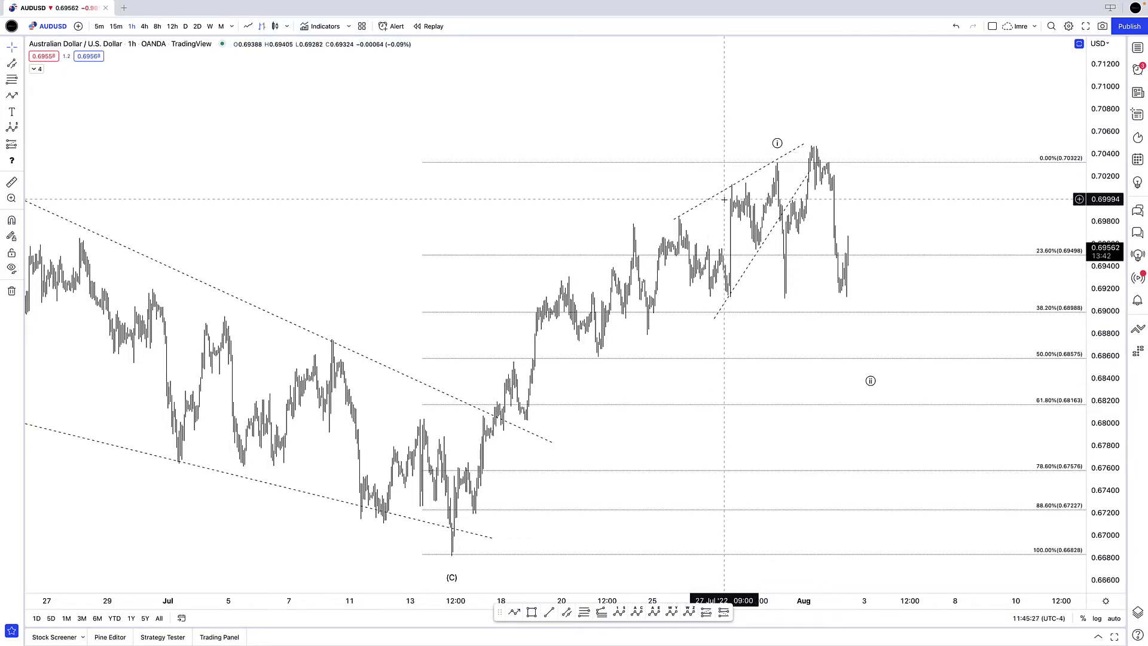
# - Draw the red box from the 50% to 61.8% level (0.6809–0.6863), then delete the Fibonacci retracement
pyautogui.click(531, 611)
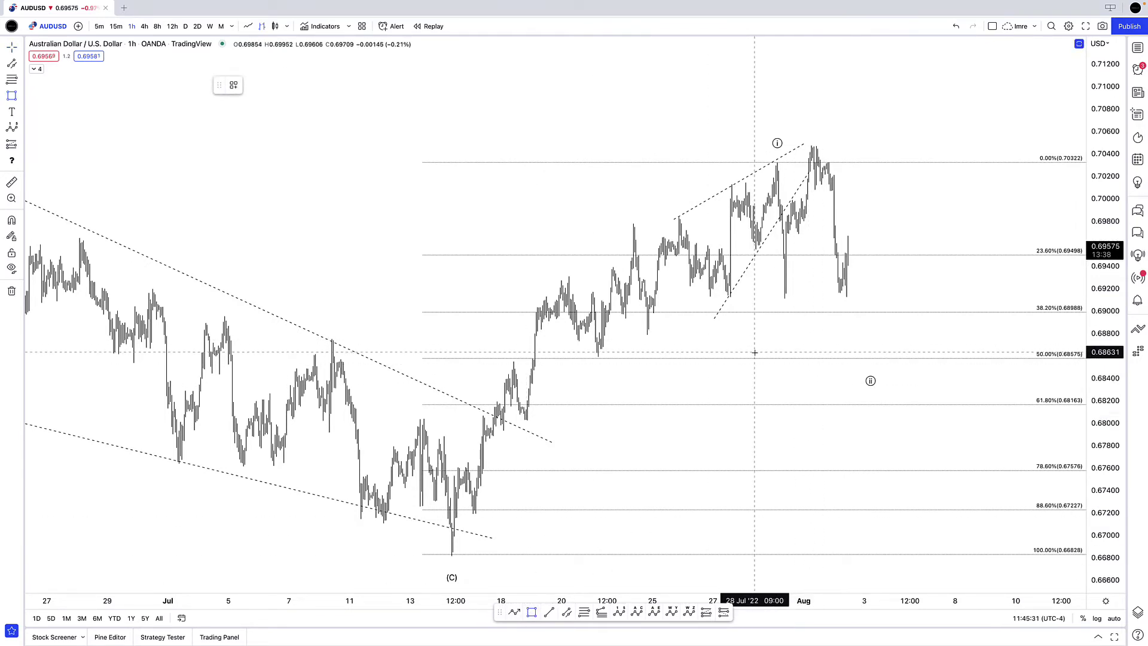
pyautogui.moveTo(755, 352)
pyautogui.mouseDown()
pyautogui.moveTo(940, 381)
pyautogui.moveTo(987, 413)
pyautogui.mouseUp()
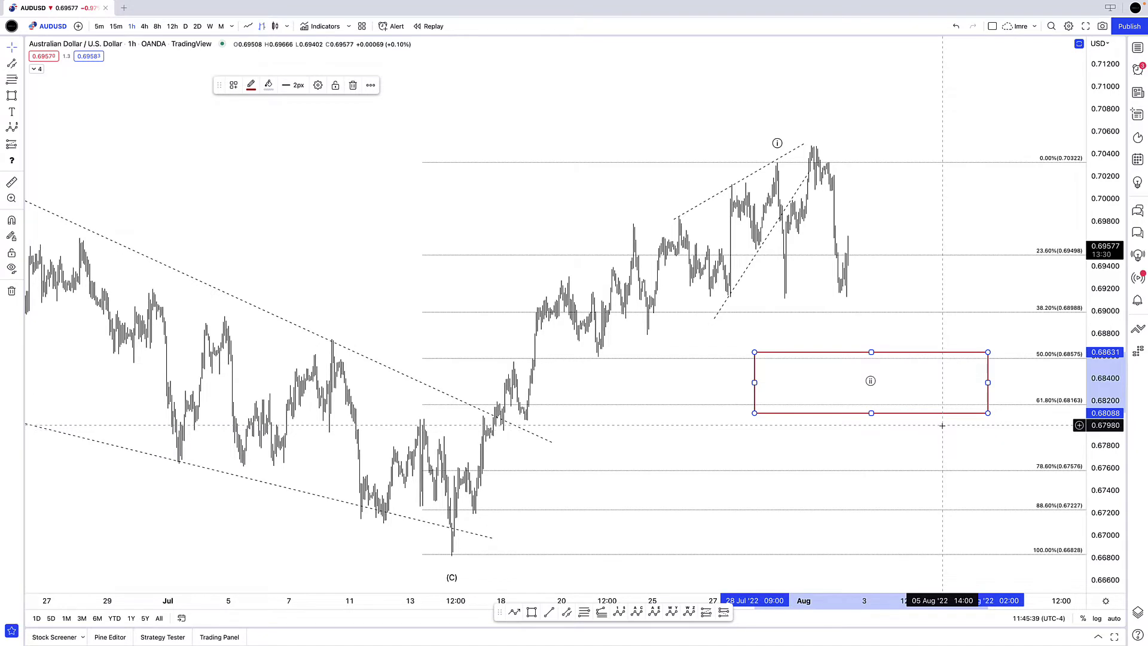
pyautogui.click(1018, 360)
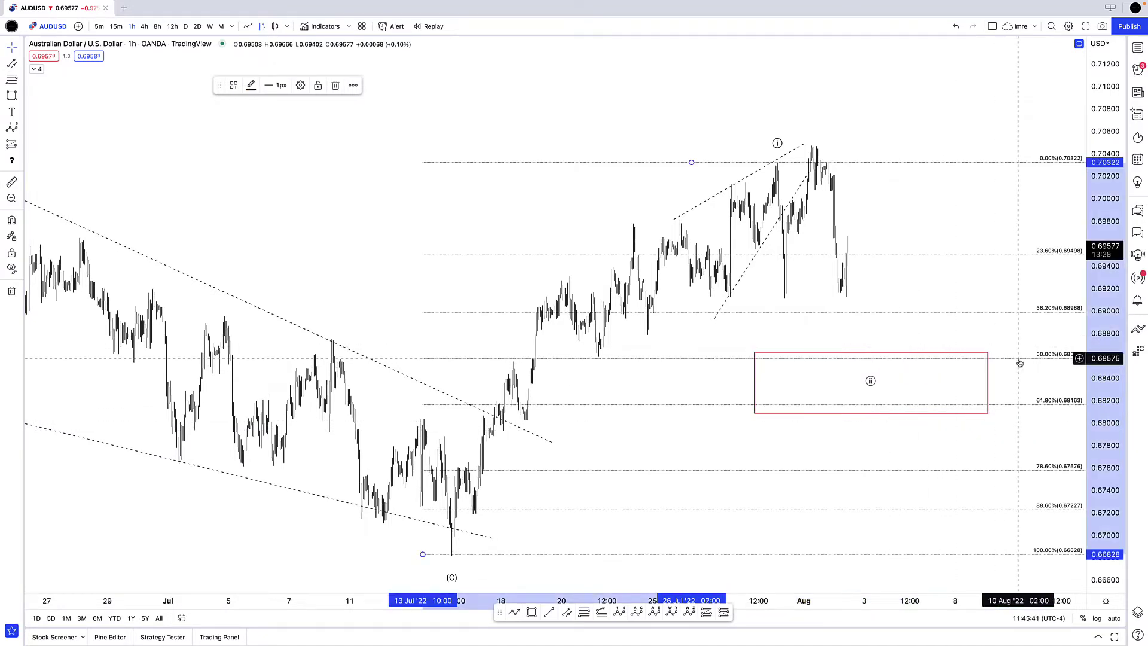
pyautogui.press('Delete')
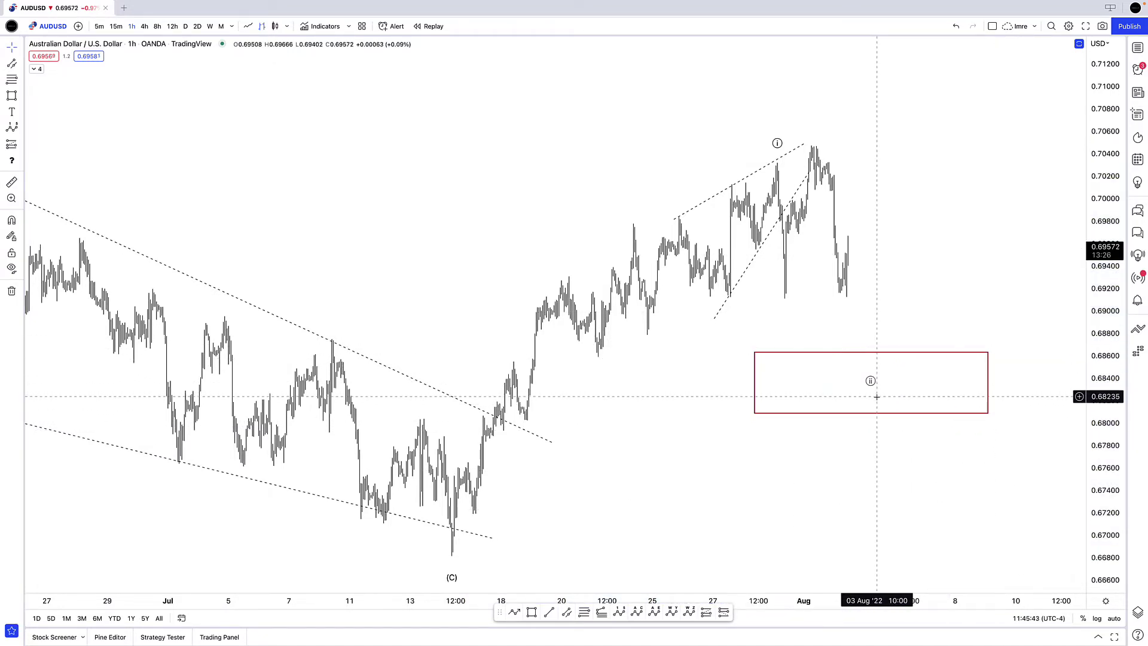
# - Zoom the chart, drag the wave ii label slightly down and right inside the red box, then deselect it
pyautogui.scroll(3, 877, 396)
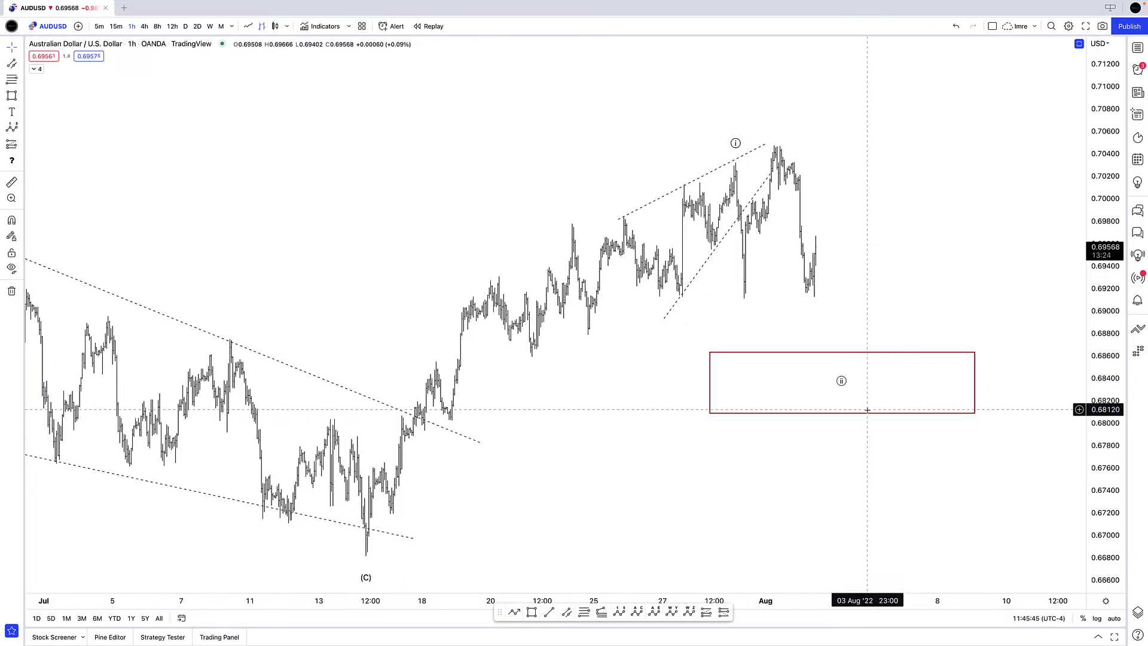
pyautogui.moveTo(841, 371); pyautogui.dragTo(844, 374)
pyautogui.click(889, 291)
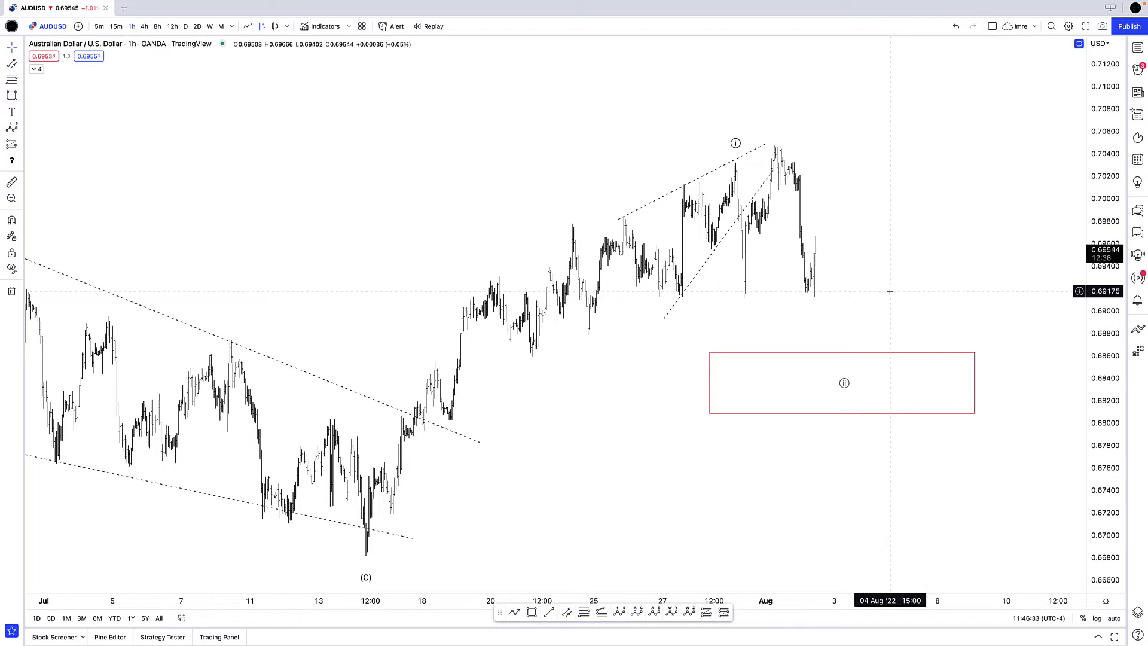
pyautogui.click(514, 611)
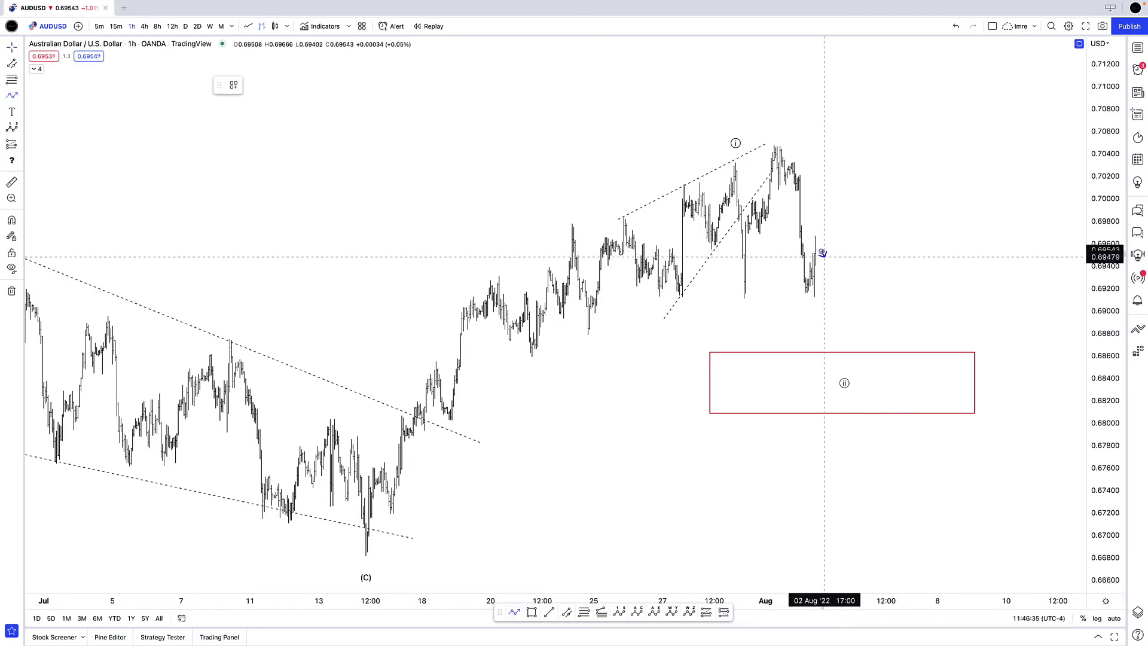
pyautogui.click(822, 252)
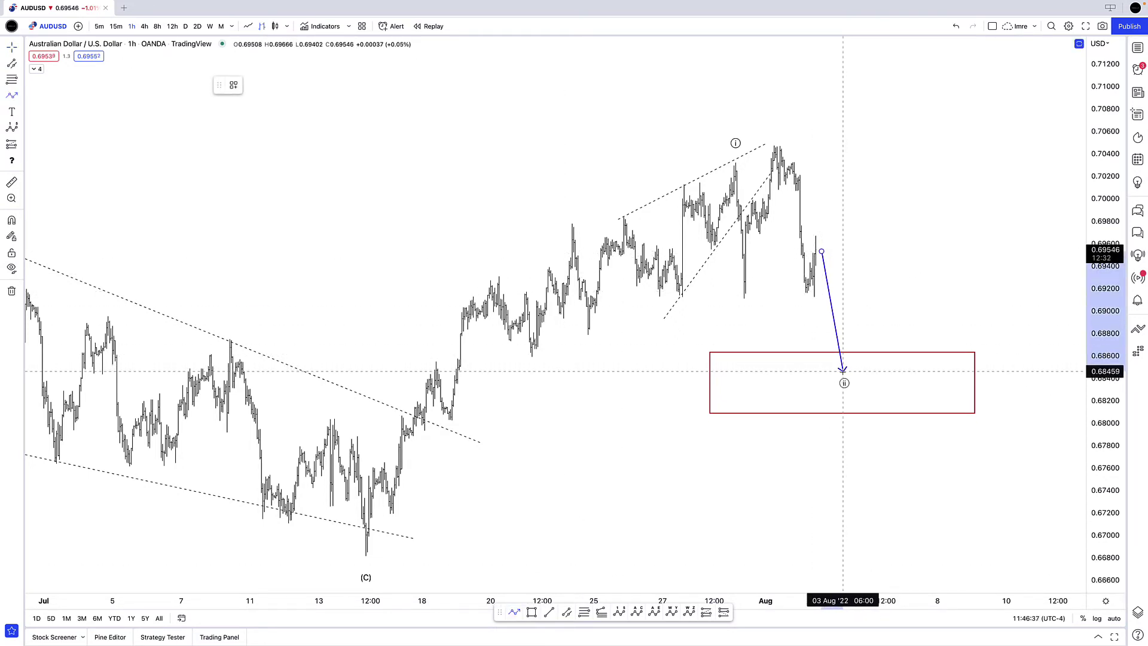
pyautogui.press('Escape')
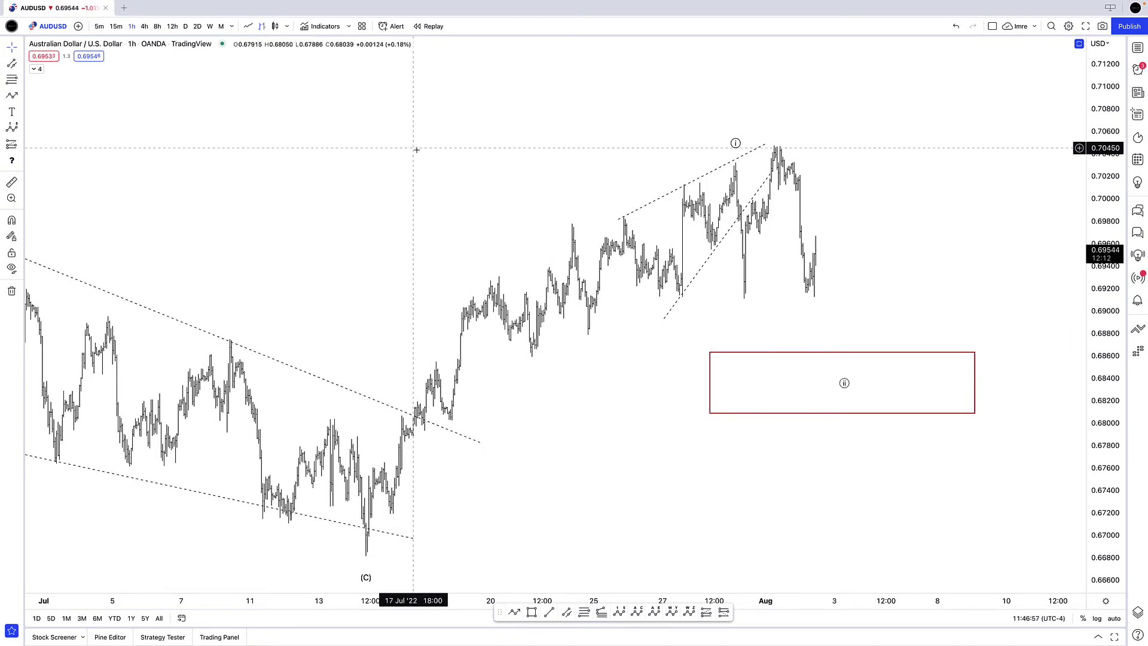
pyautogui.click(197, 26)
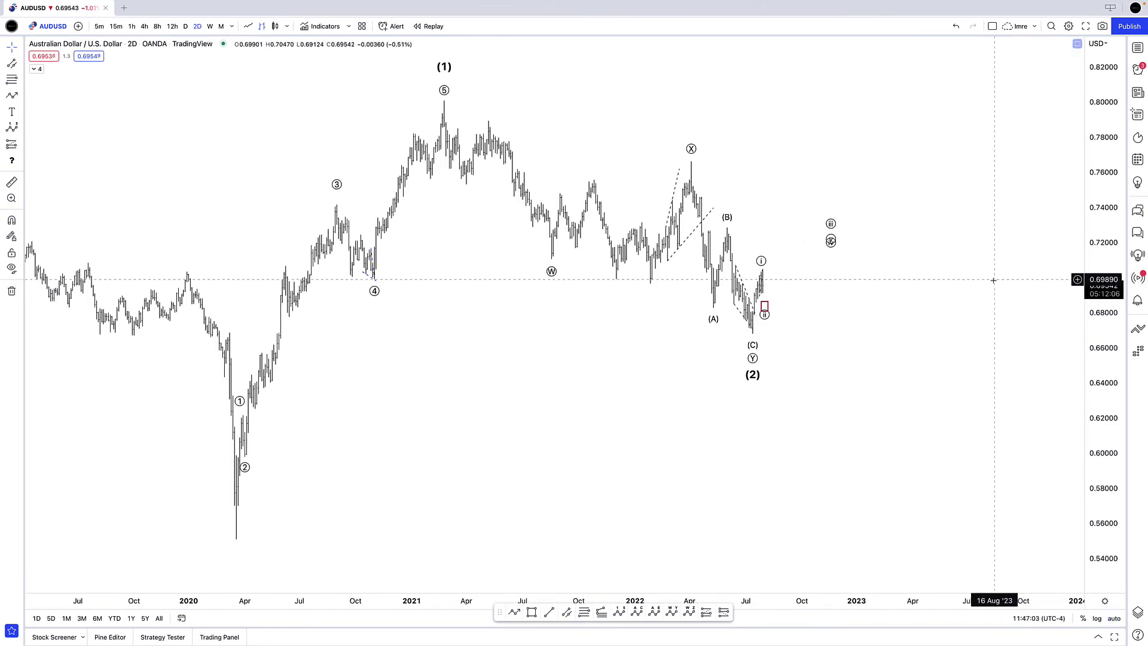
pyautogui.click(514, 611)
pyautogui.click(233, 541)
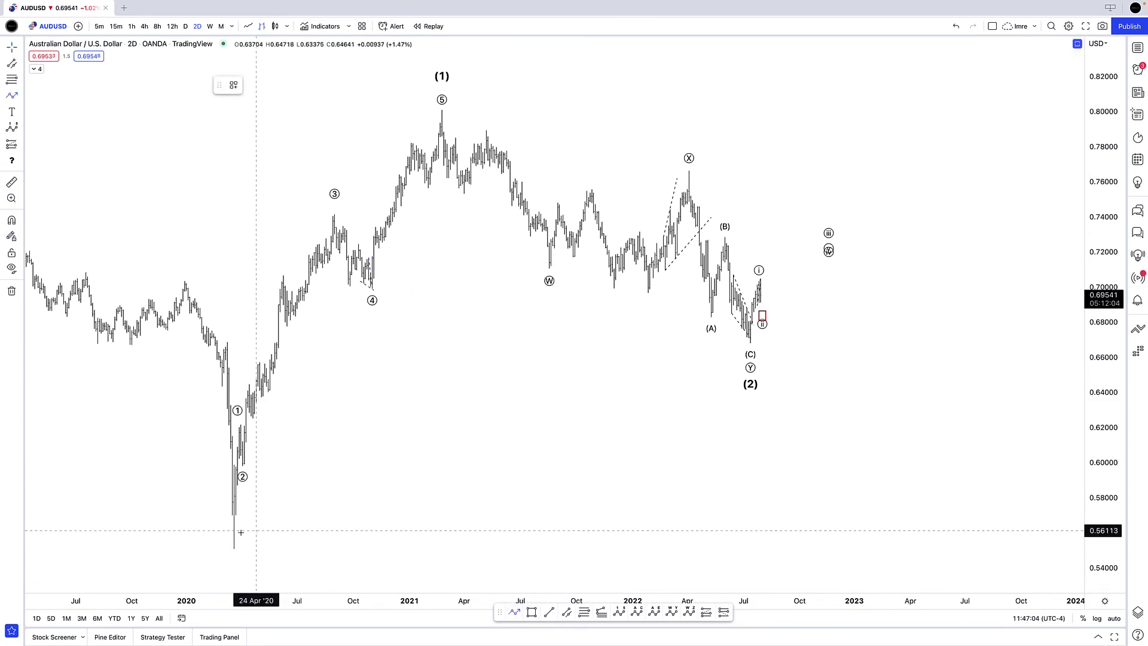
pyautogui.click(435, 116)
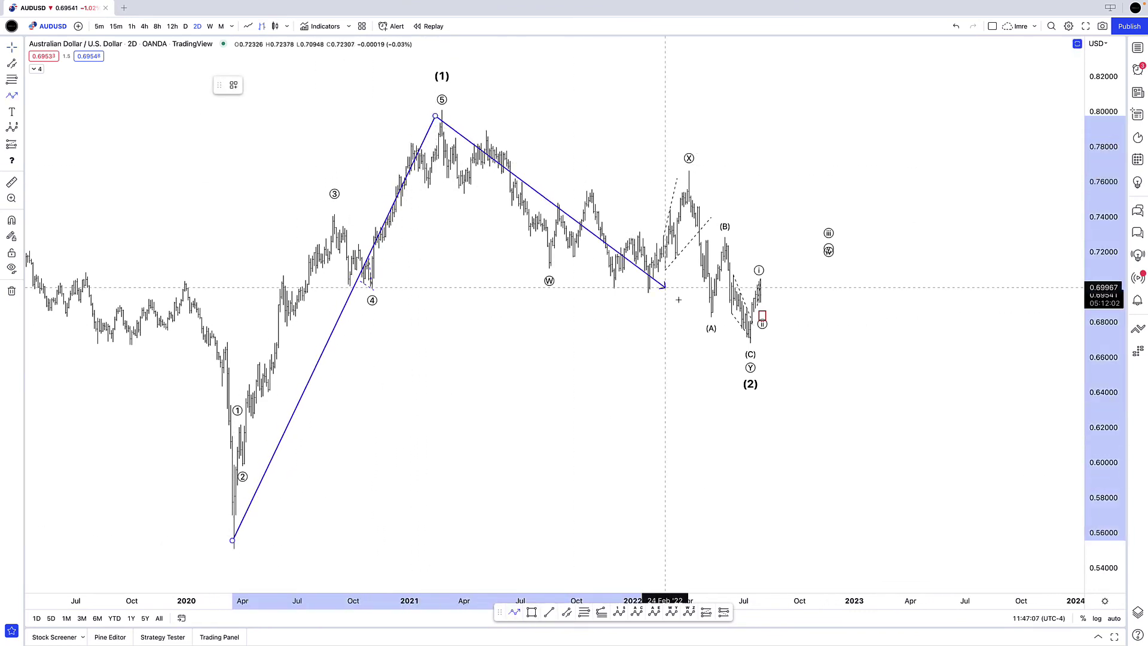
pyautogui.click(751, 343)
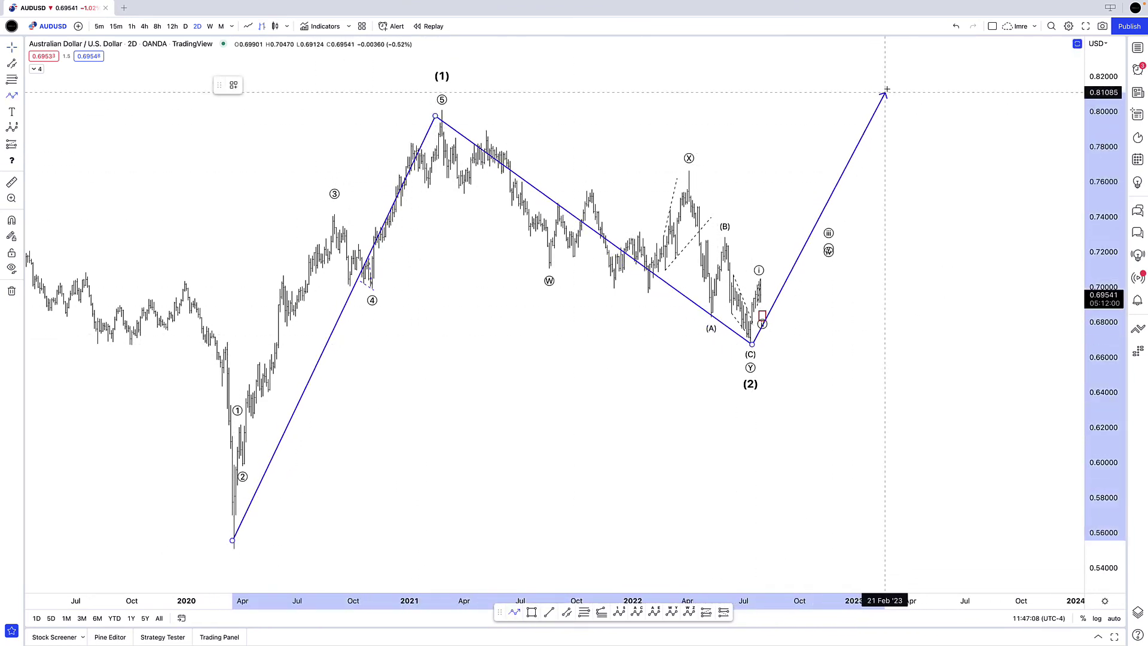
pyautogui.press('Escape')
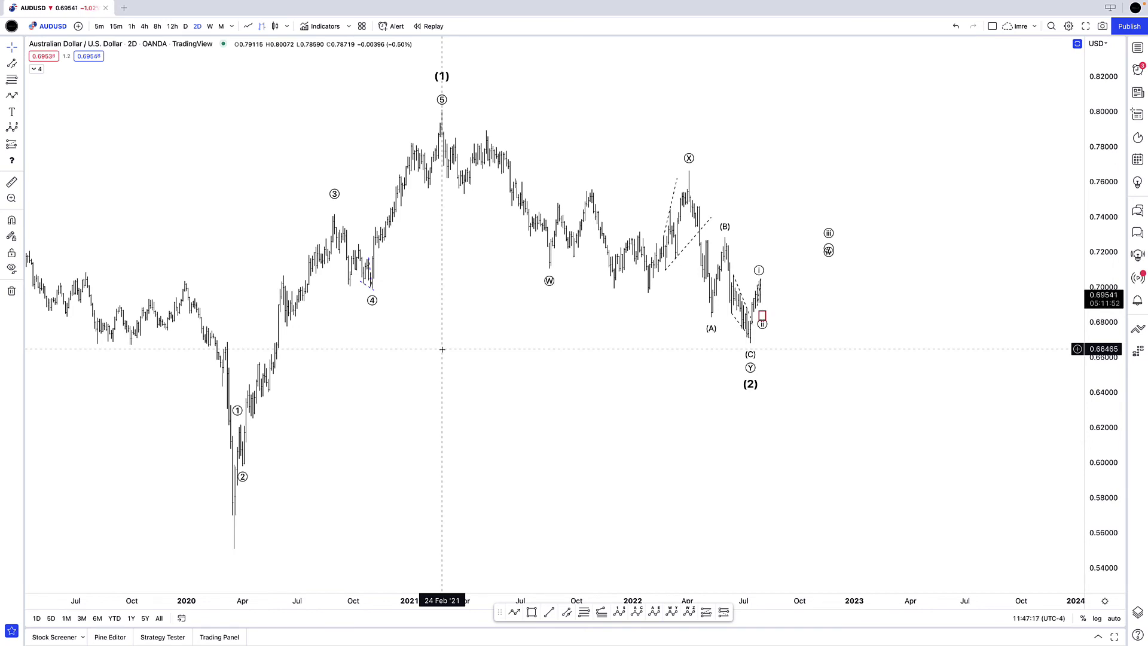
pyautogui.hscroll(3, 552, 530)
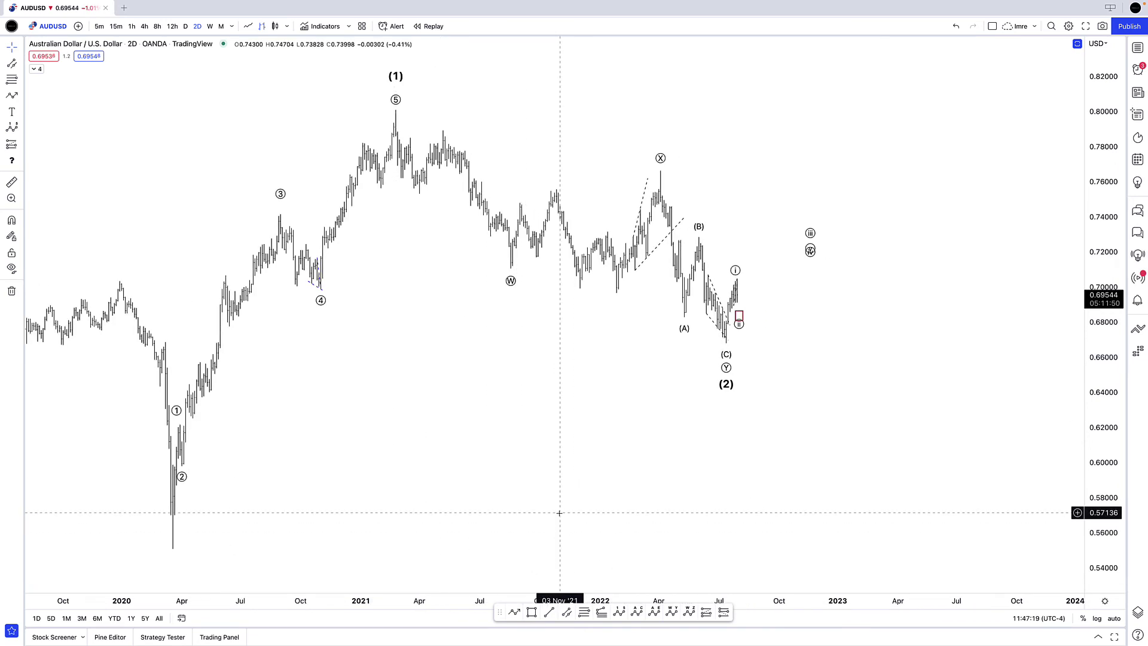
pyautogui.click(131, 26)
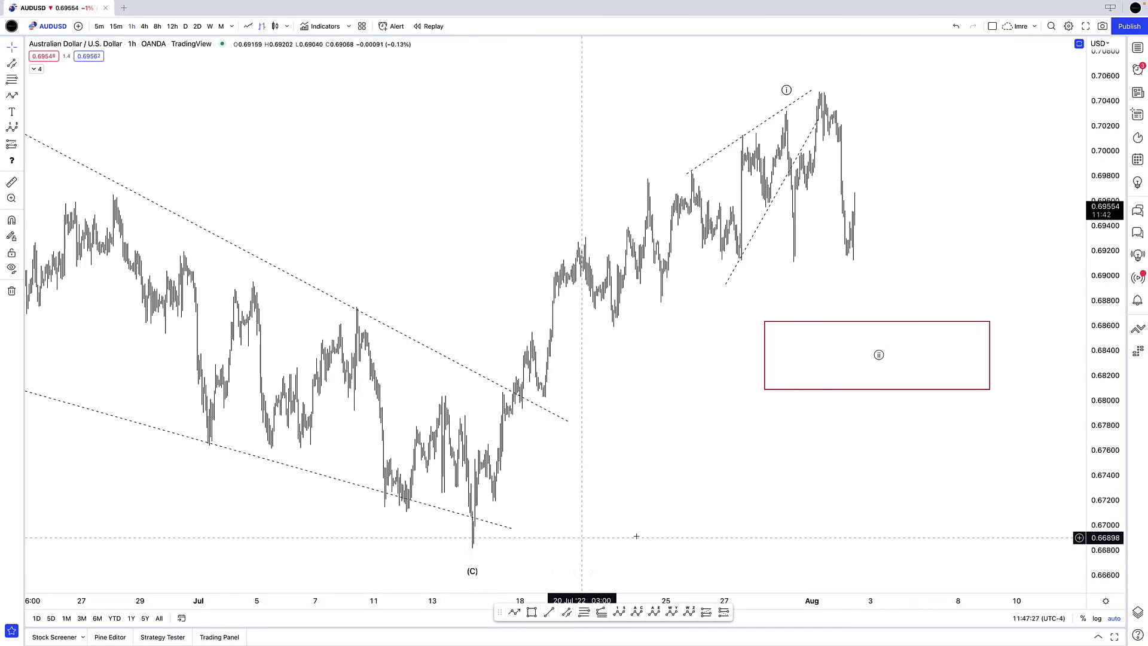
pyautogui.scroll(2, 773, 536)
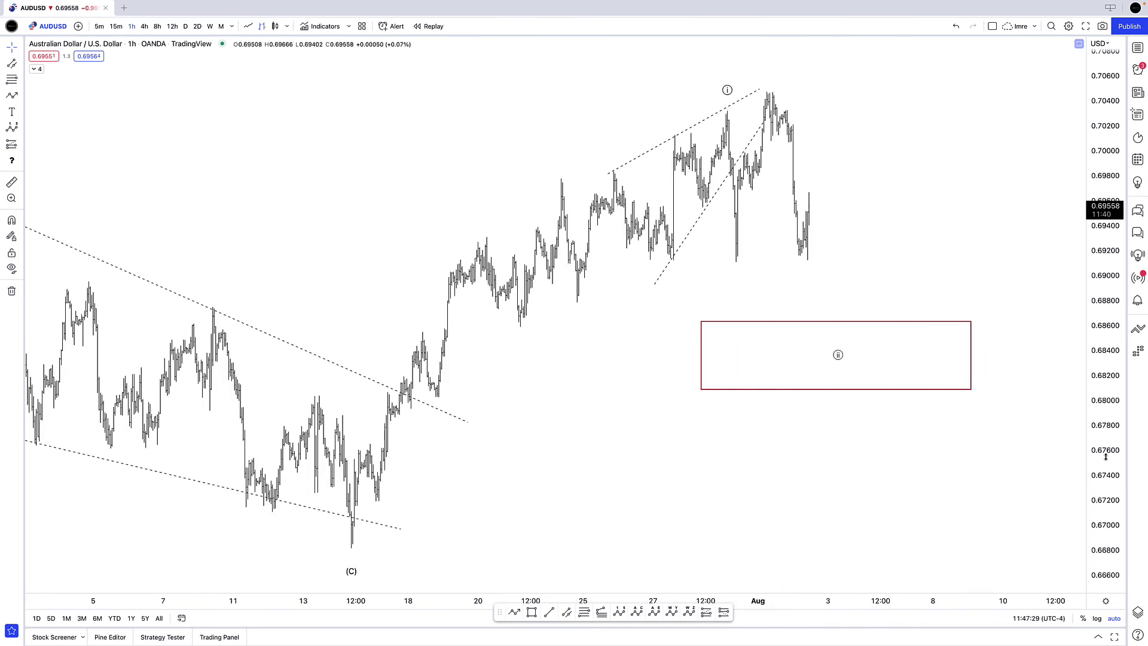